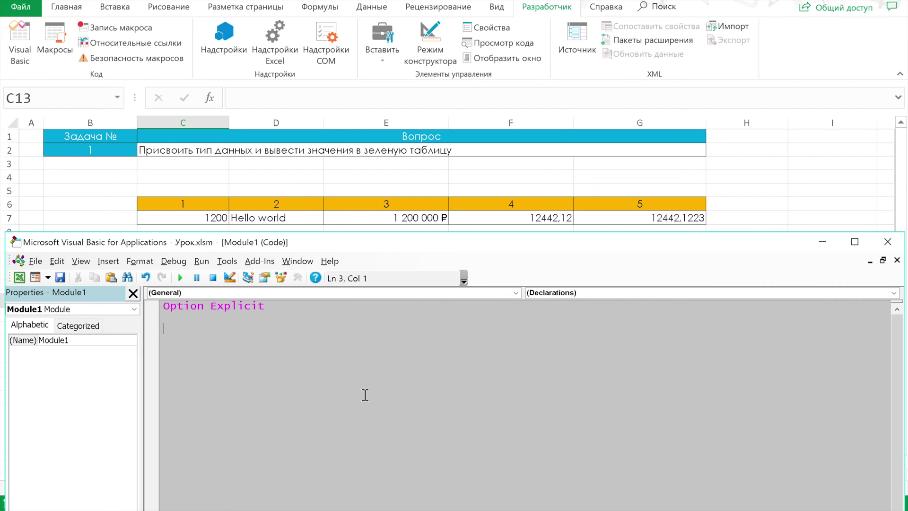
Create Sub pro_0() in Module1 and start an indented 'dim i as' declaration line.
type("sub ")
type("pro_0")
type("()")
key("Return")
key("Return")
key("Return")
key("Return")
key("Return")
key("Return")
key("Up")
key("Up")
key("Up")
key("Tab")
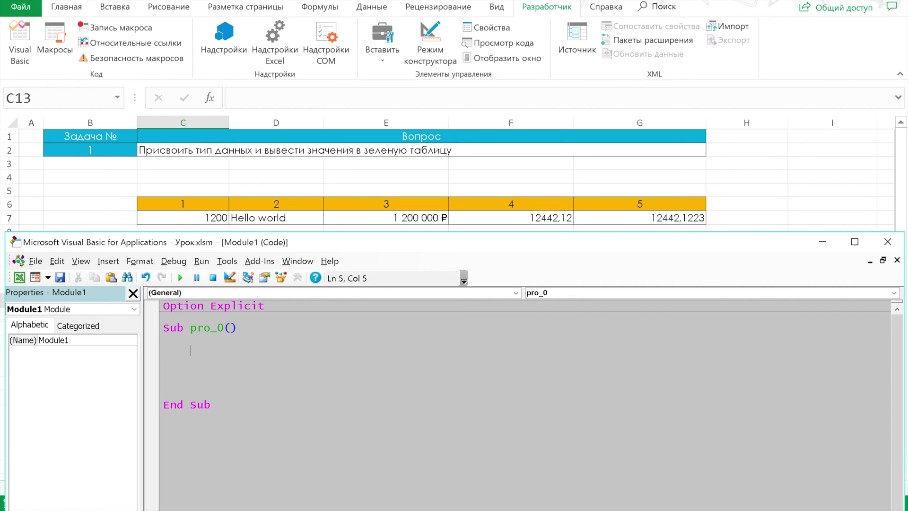
type("dim ")
type("i as")
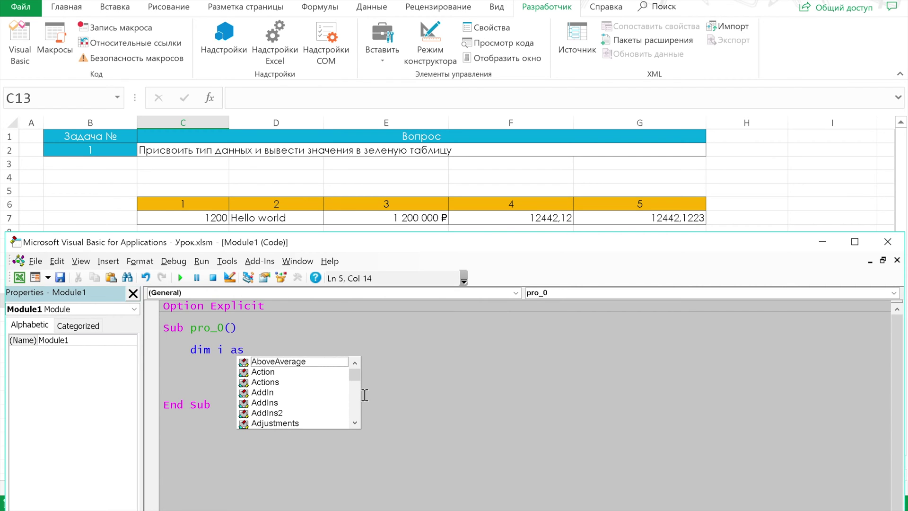
key("Escape")
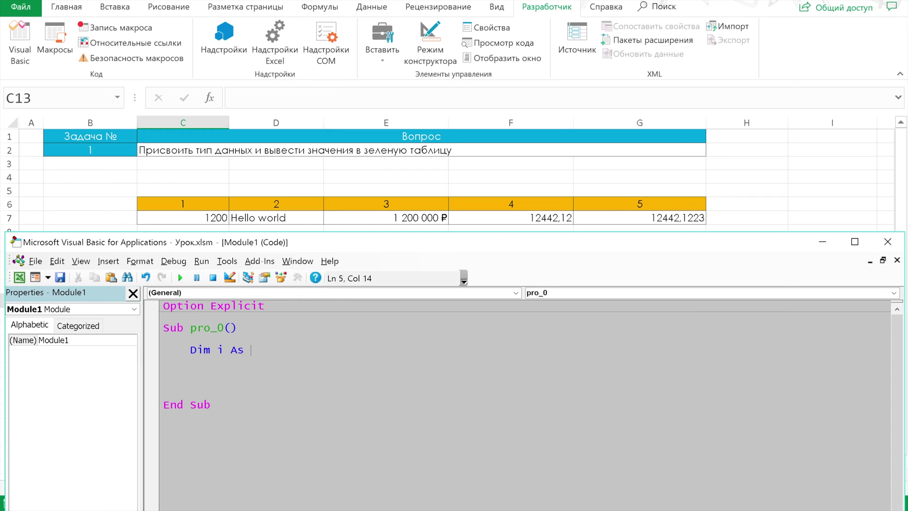
Complete the declaration as 'intereg' and add the line i = cells(7,3).
type("intereg")
key("Return")
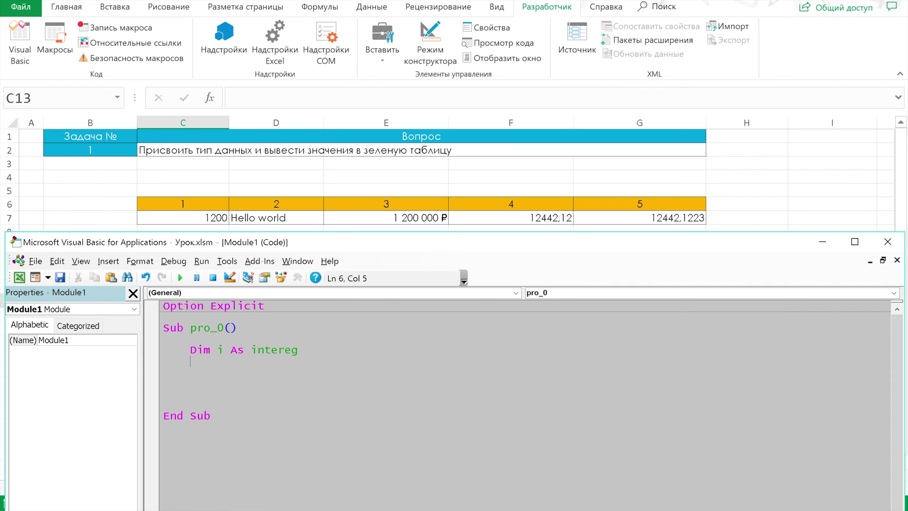
type("i ")
type("= c")
type("ells(")
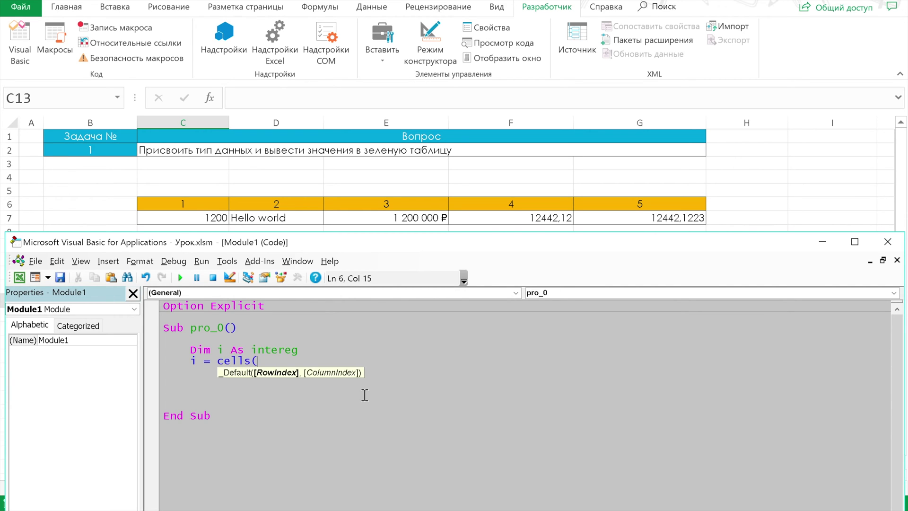
type("7")
type(",3")
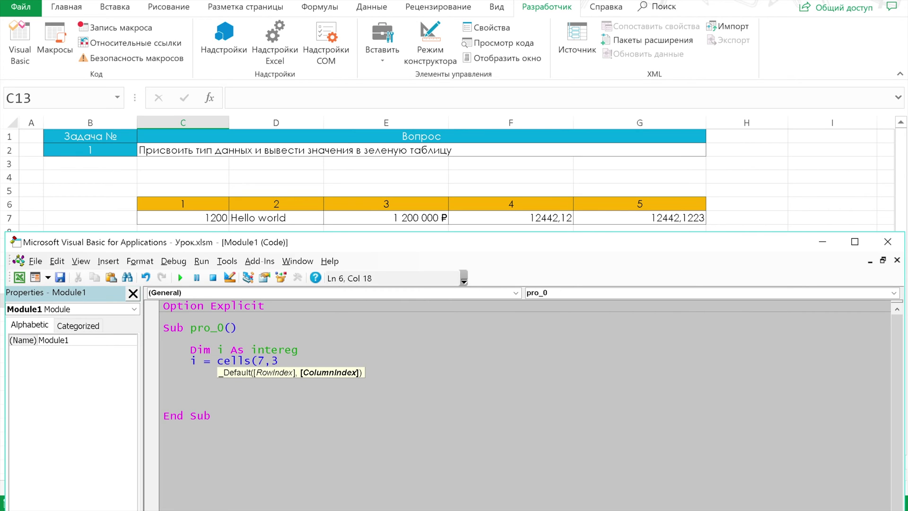
type(")")
key("Return")
key("Return")
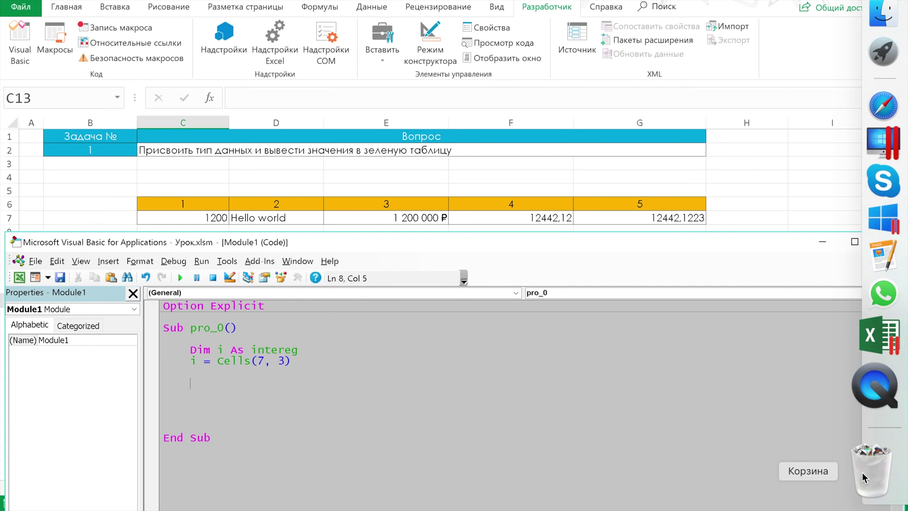
Maximize the code editor and show the Locals window.
left_click(855, 242)
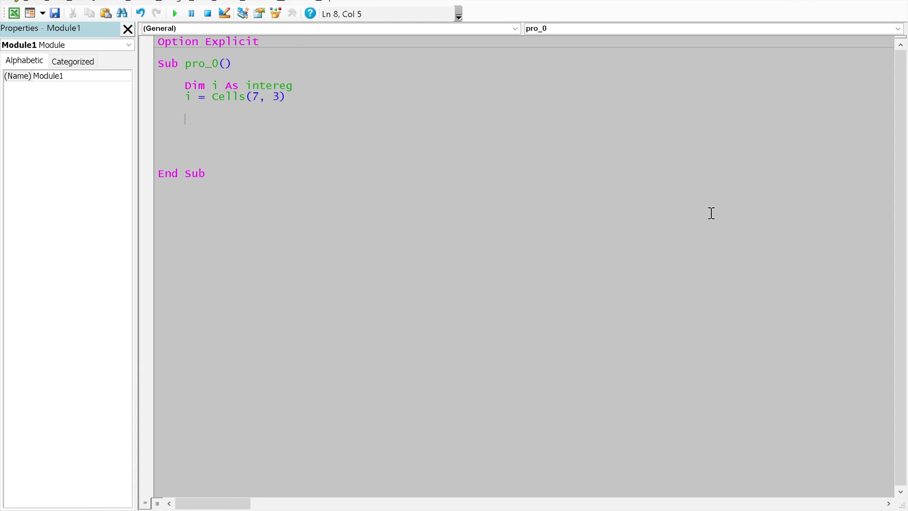
left_click(73, 2)
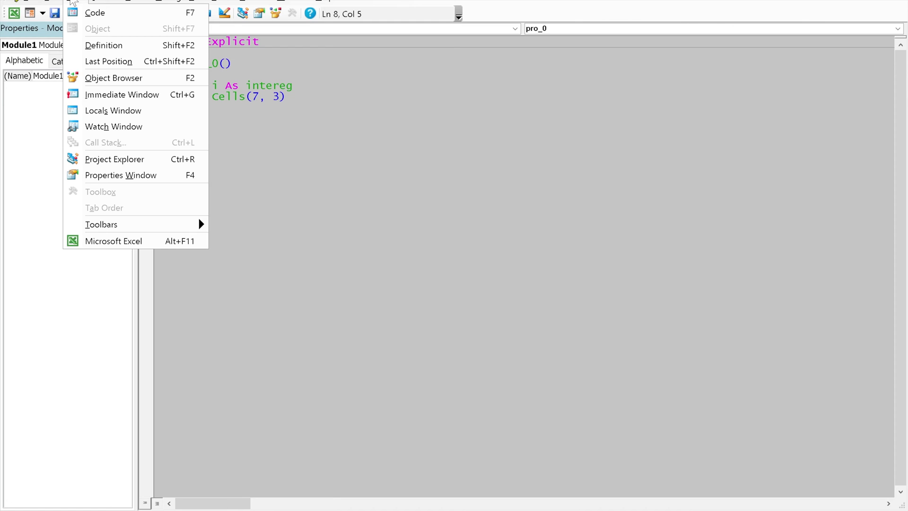
left_click(131, 115)
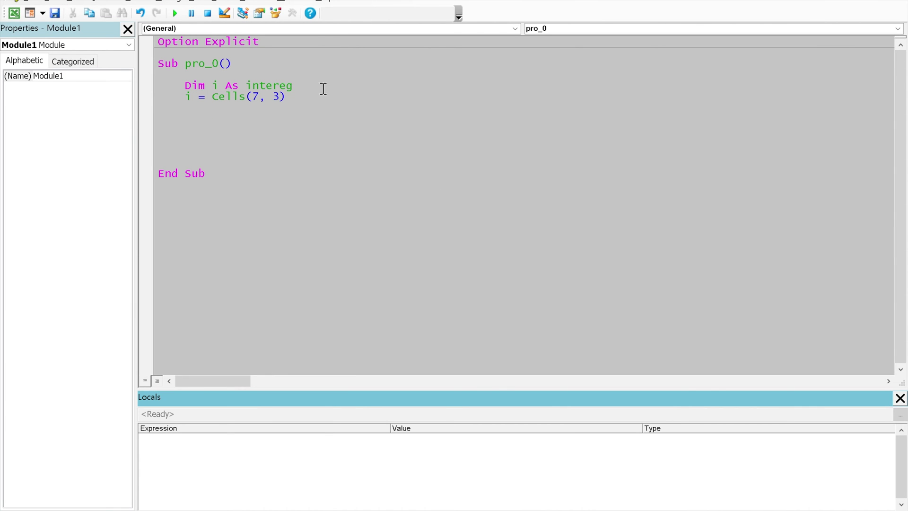
Run pro_0, dismiss the compile error, retype the type as Integer, and step to the Cells line.
left_click(325, 72)
key("F5")
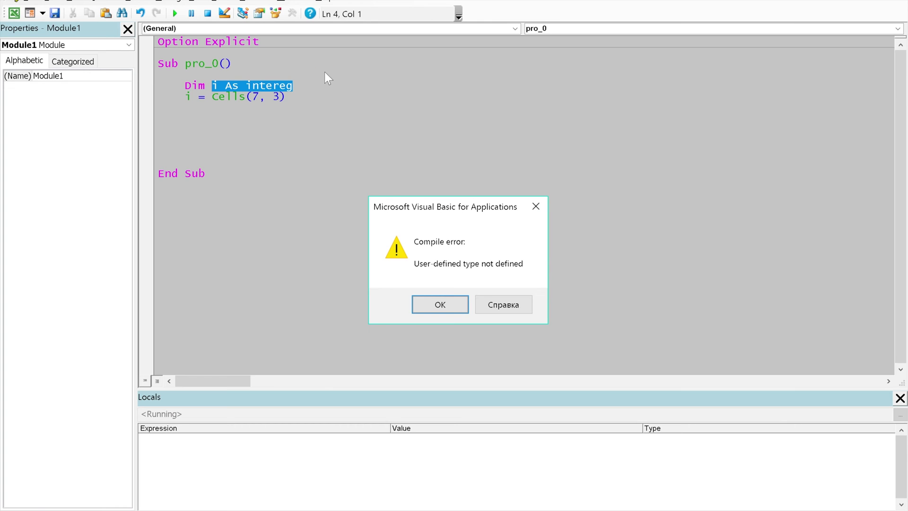
key("Return")
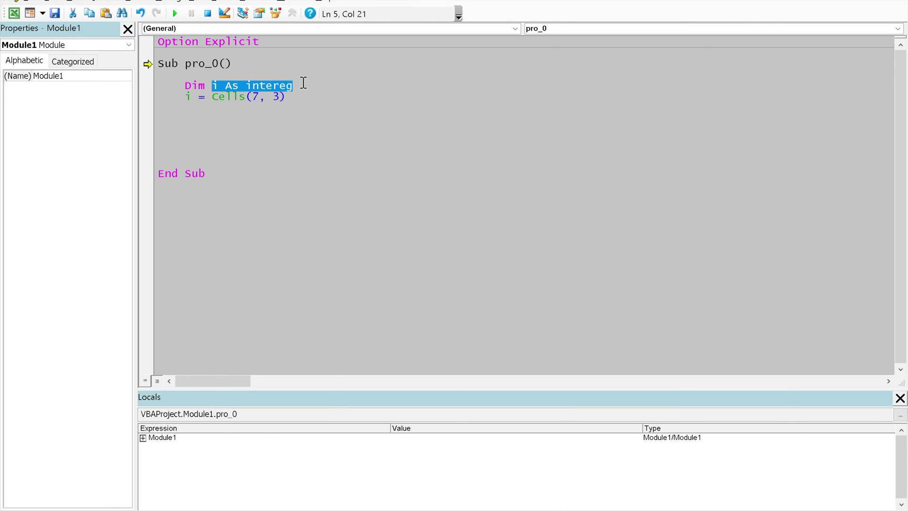
left_click(233, 86)
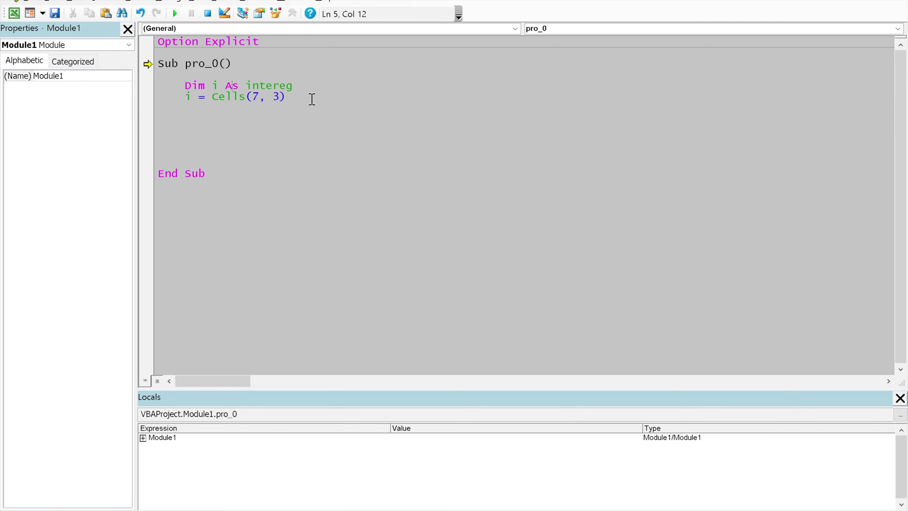
double_click(265, 87)
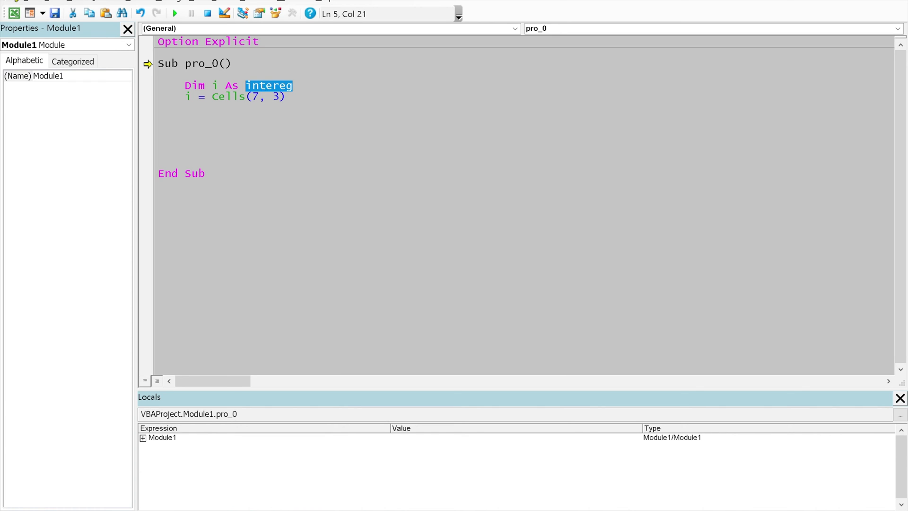
type("i As Integer")
key("Down")
key("F8")
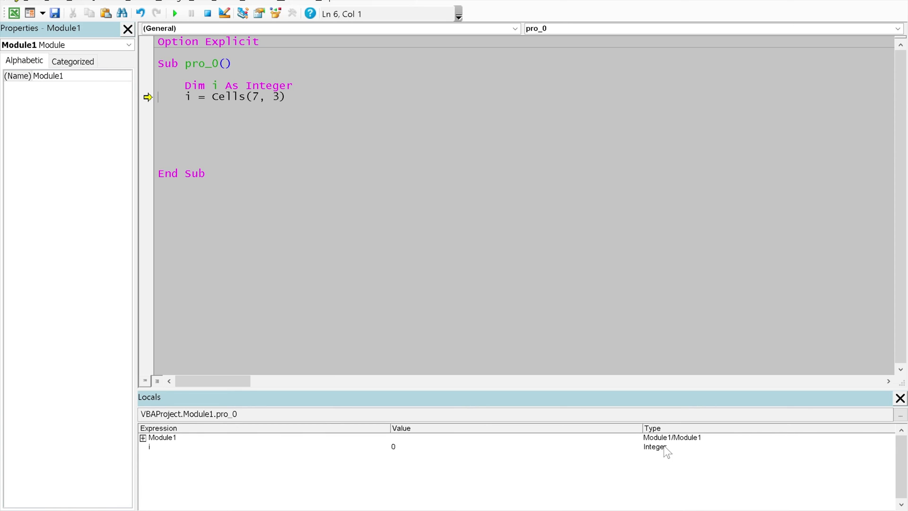
Expand Module1 in Locals to see i as Integer 0, then reset execution.
left_click(143, 439)
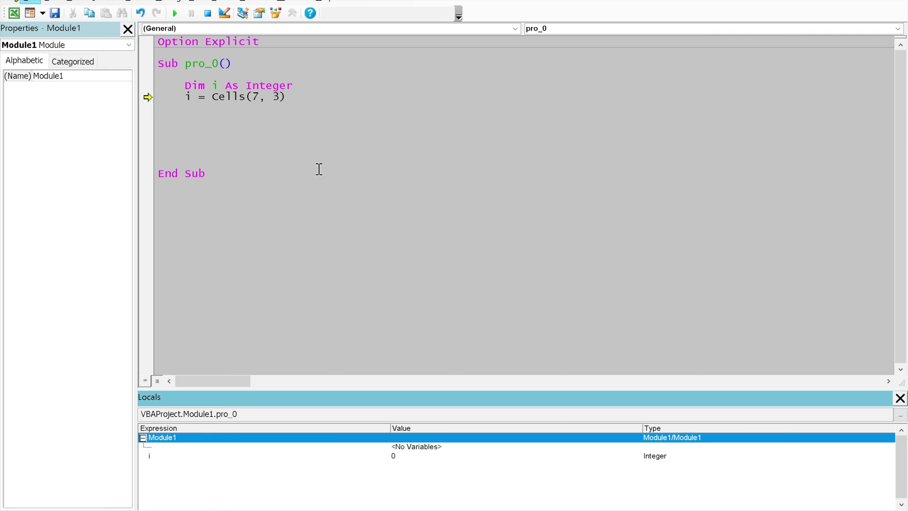
left_click(206, 14)
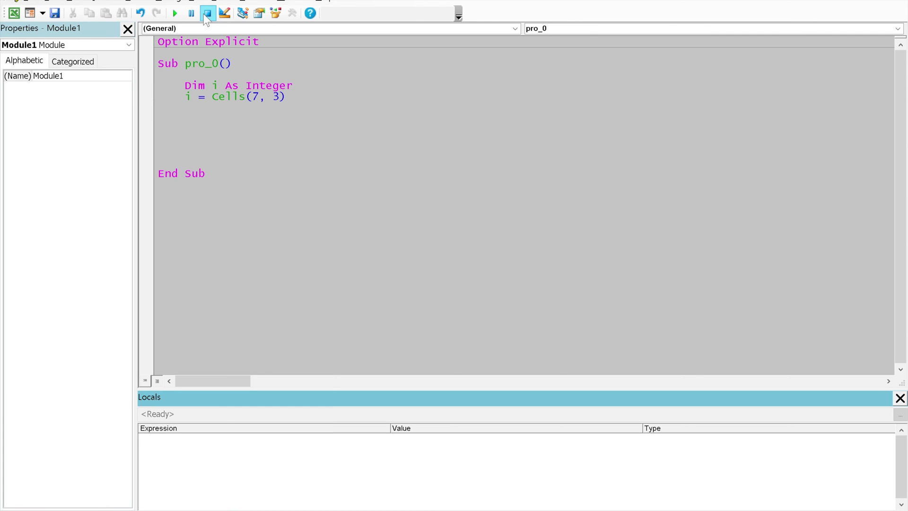
left_click(296, 97)
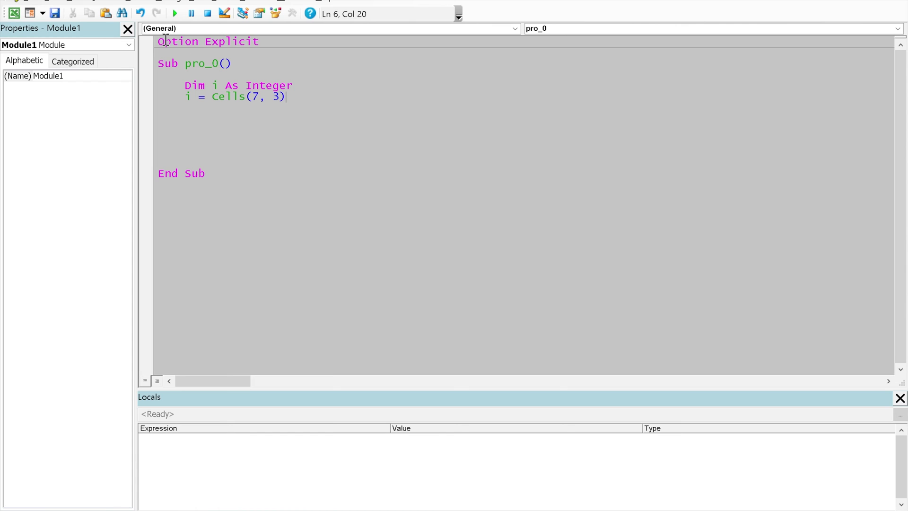
left_click(207, 13)
left_click_drag(272, 41, 157, 42)
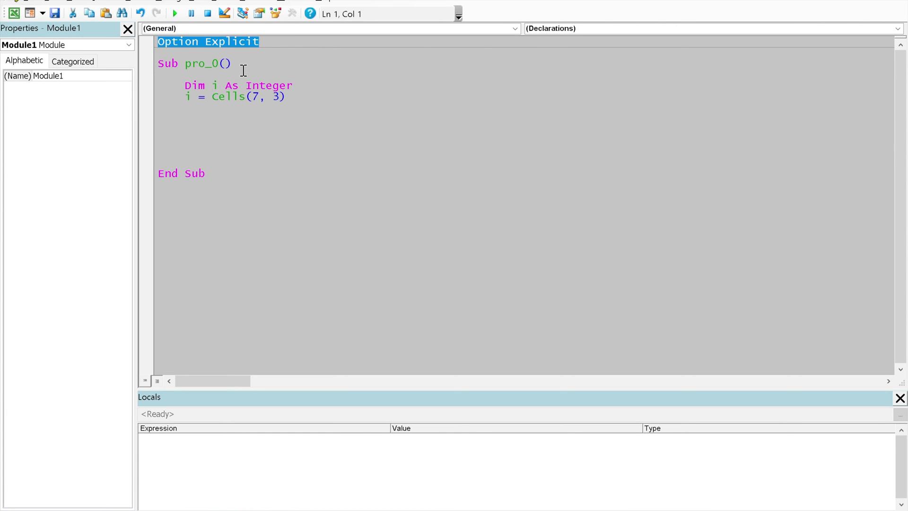
left_click(311, 93)
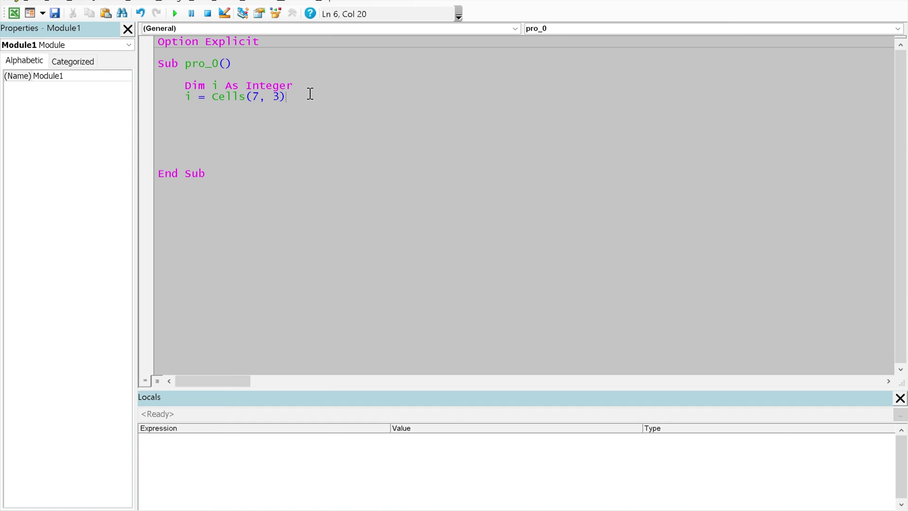
Add the line i = 1200 below the Cells(7, 3) assignment.
key("Return")
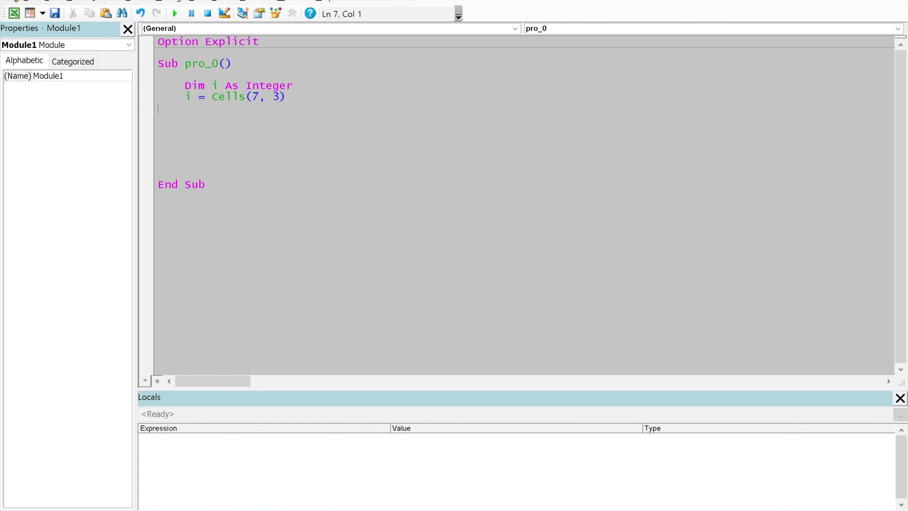
type("i = 1200")
key("Return")
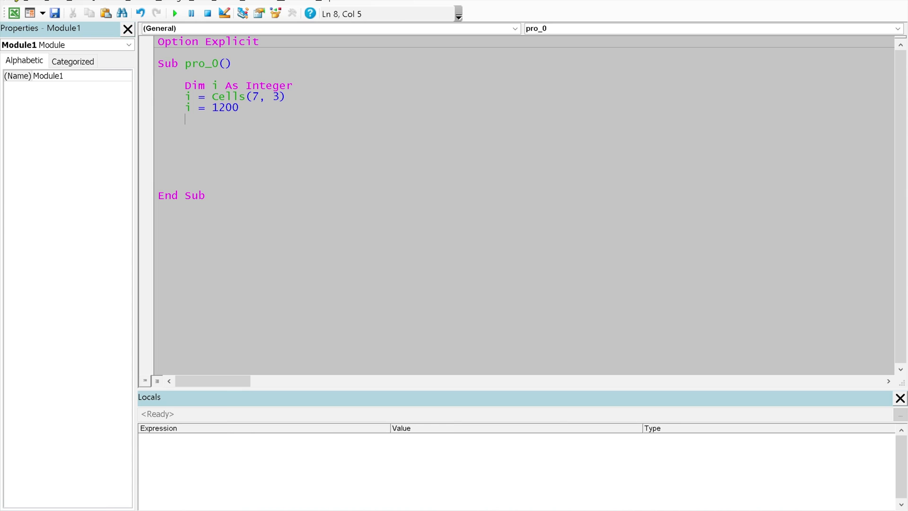
Add the line i = "1200" and switch back to the Excel workbook.
type("i = 120")
key("BackSpace")
key("BackSpace")
key("BackSpace")
type("@")
key("BackSpace")
type("\"\"")
key("BackSpace")
type("1200\"")
key("alt+Tab")
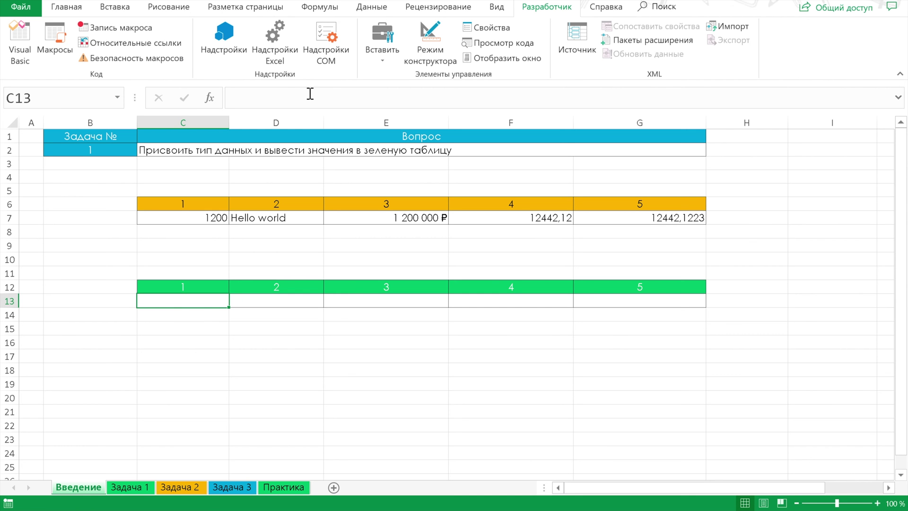
Select the orange table's header cells D6, E6, F6 and G6, numbered 2 to 5.
left_click(273, 202)
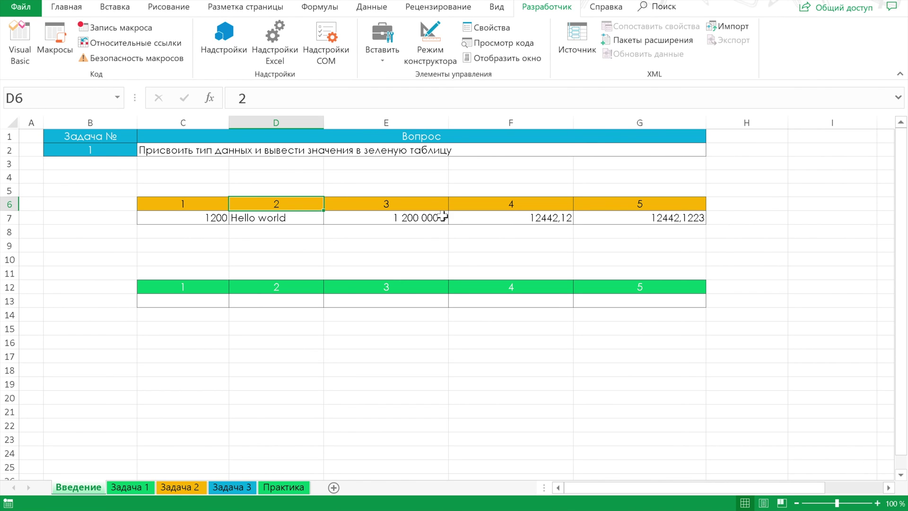
left_click(428, 207)
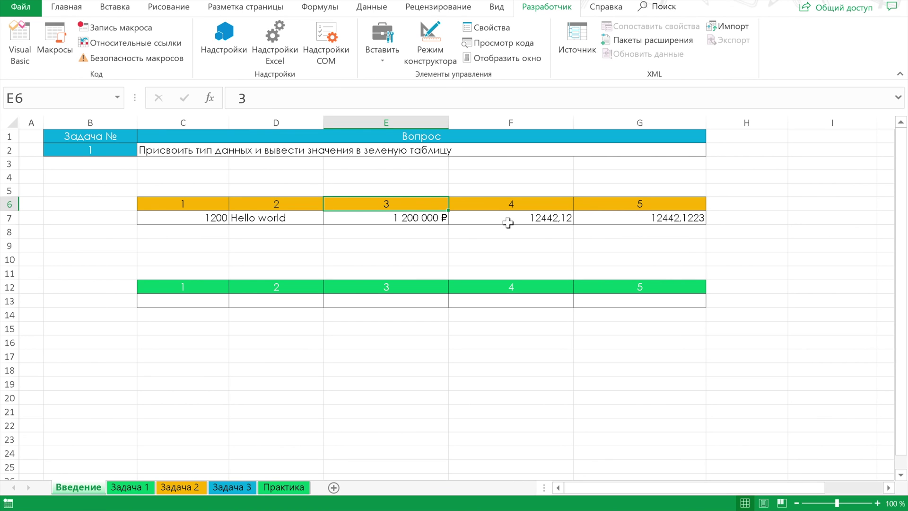
left_click(502, 208)
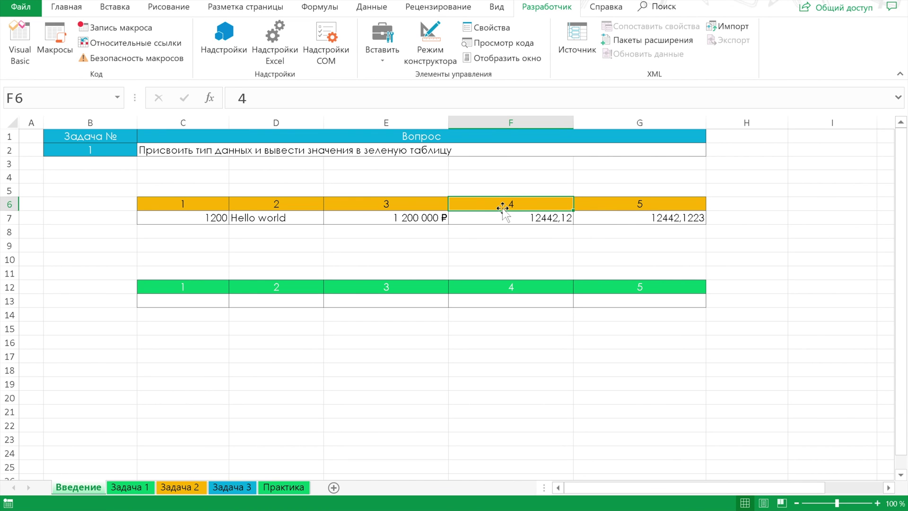
left_click(599, 207)
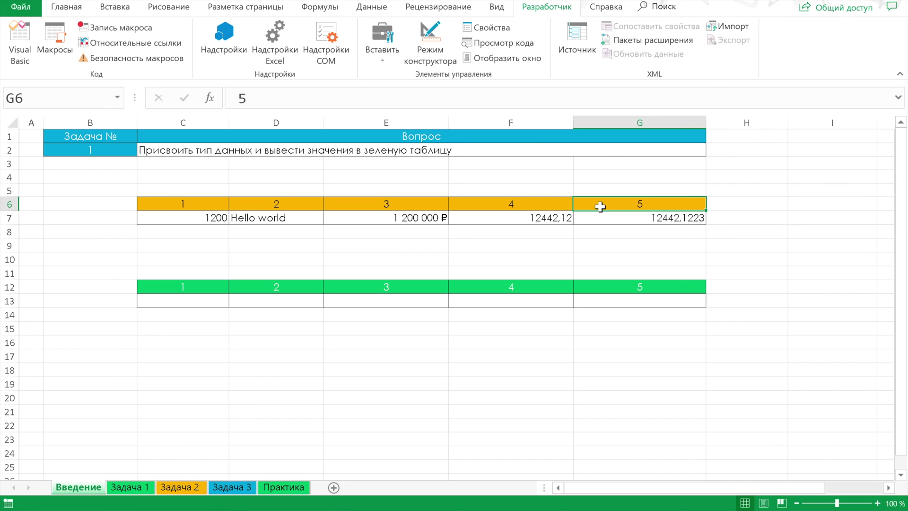